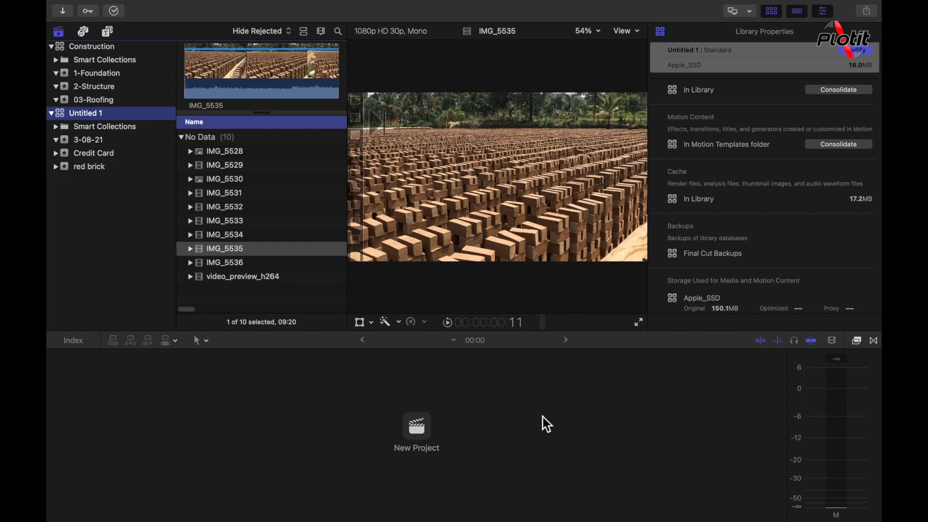
- Open media import, turn off proxy media creation, and select video_preview_h264.mp4 in the Downloads folder after previewing video_preview_h264-2.mp4
key("super+i")
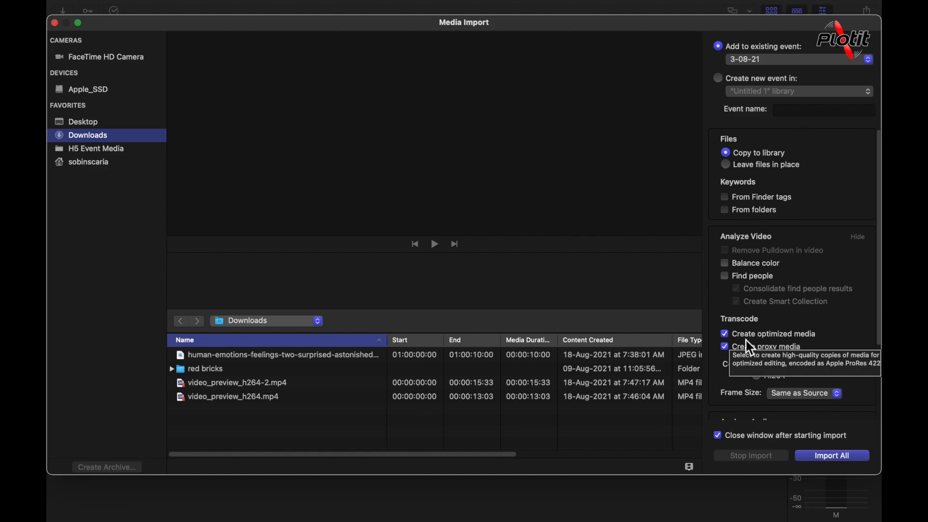
left_click(733, 347)
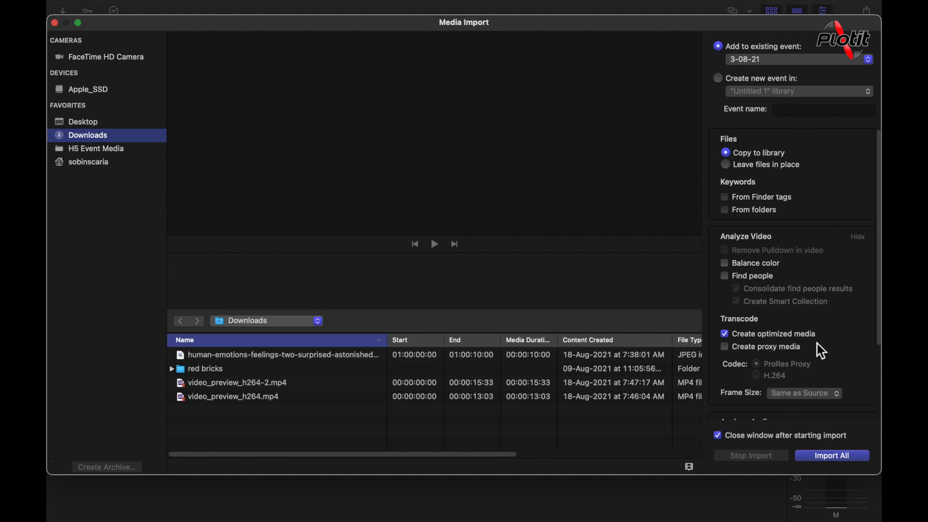
left_click(240, 397)
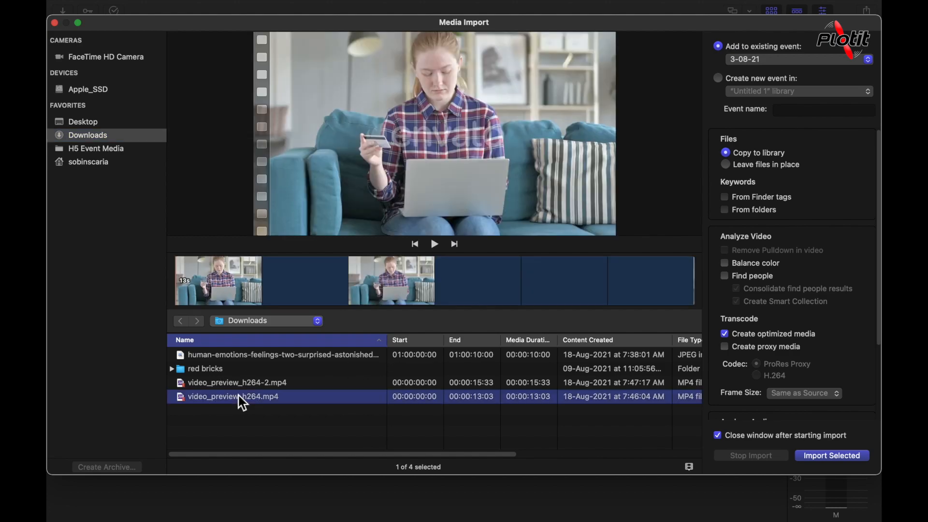
left_click(248, 383)
left_click(244, 397)
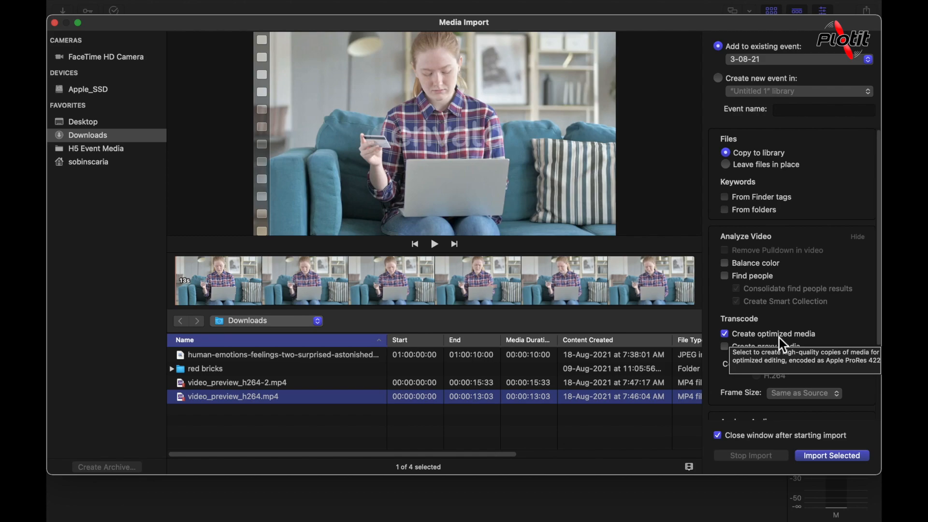
- Switch the import transcoding from optimized to proxy media and check the proxy frame size choices, leaving Same as Source
left_click(742, 334)
left_click(744, 346)
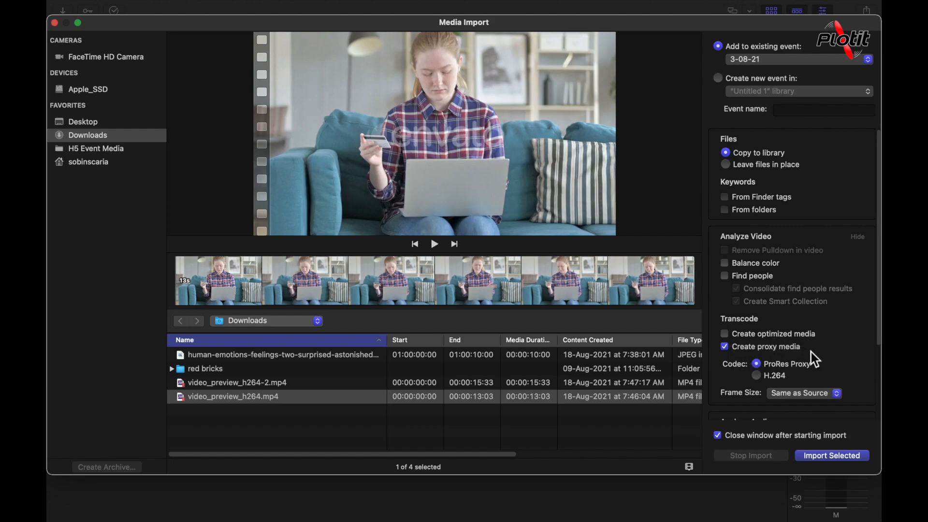
left_click(786, 347)
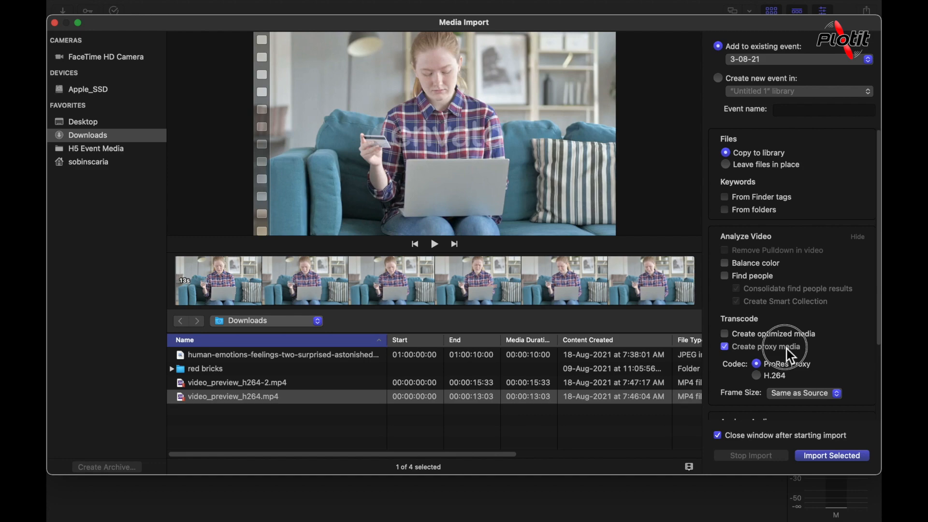
left_click(786, 348)
left_click(822, 405)
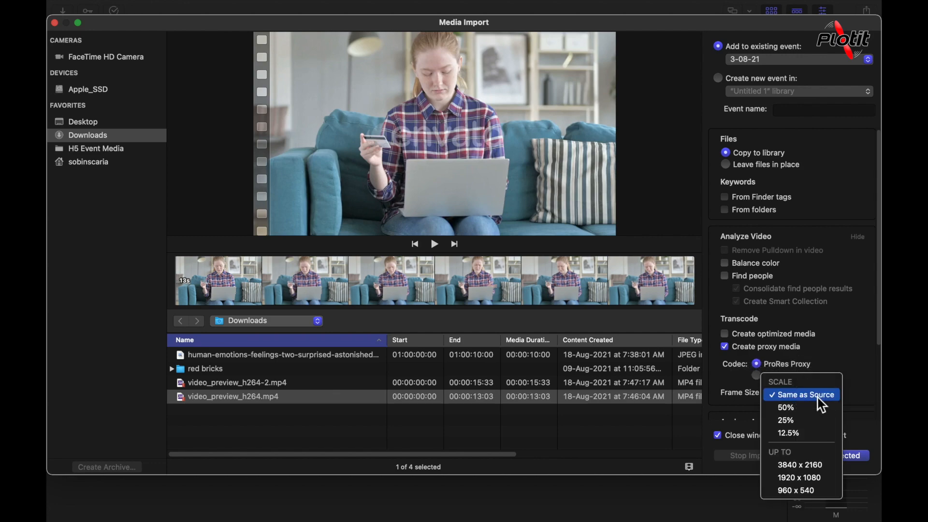
left_click(840, 361)
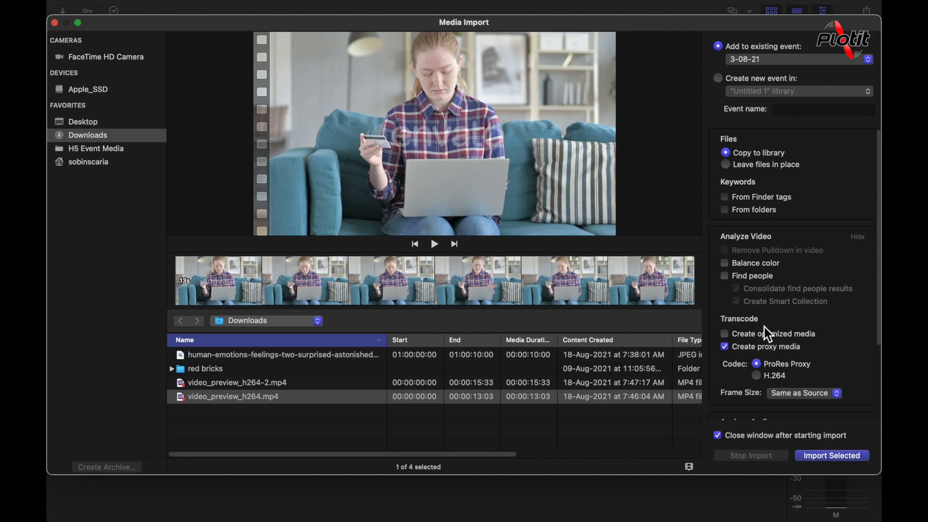
- Try the import with both transcoding options off, and enable both optimized and proxy media creation
left_click(729, 336)
left_click(725, 346)
left_click(725, 337)
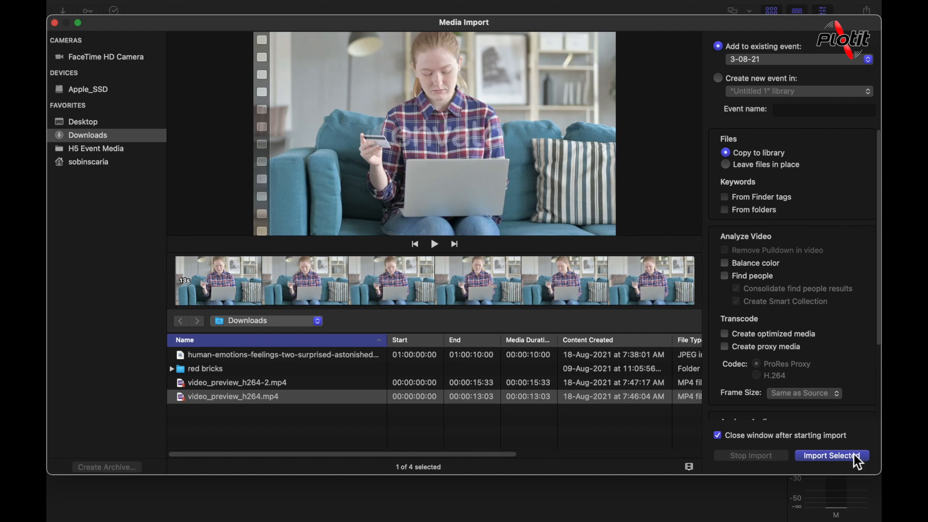
left_click(786, 338)
left_click(780, 351)
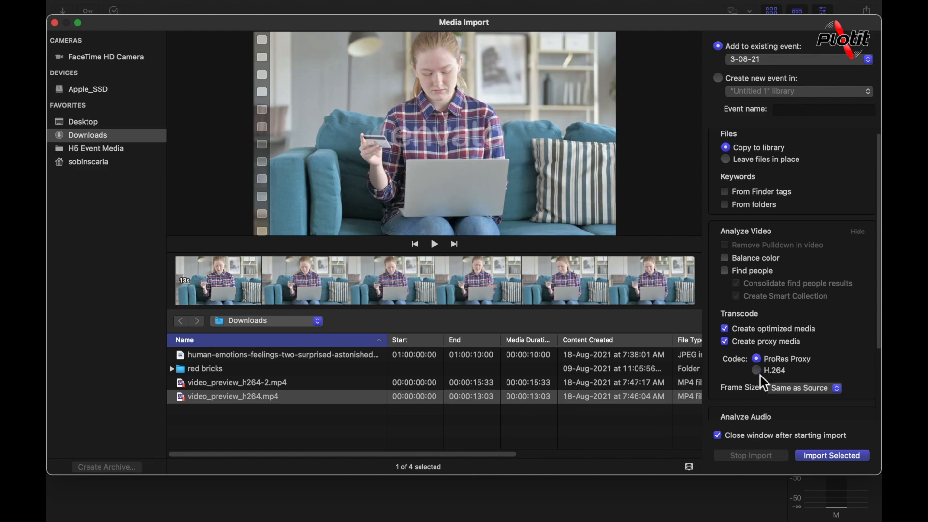
- Review the file, video and audio analysis options for the import, and close the import window without importing
scroll(761, 376, "down", 3)
scroll(763, 393, "down", 2)
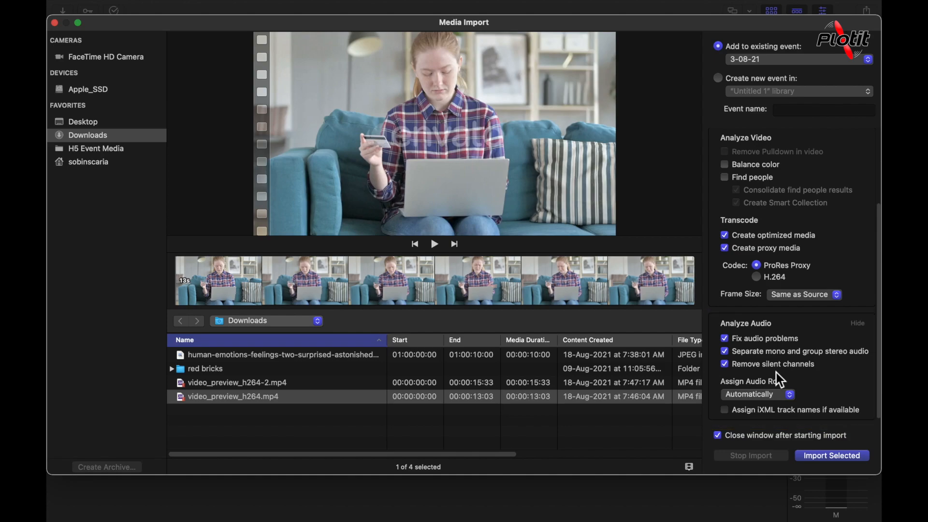
scroll(819, 212, "up", 5)
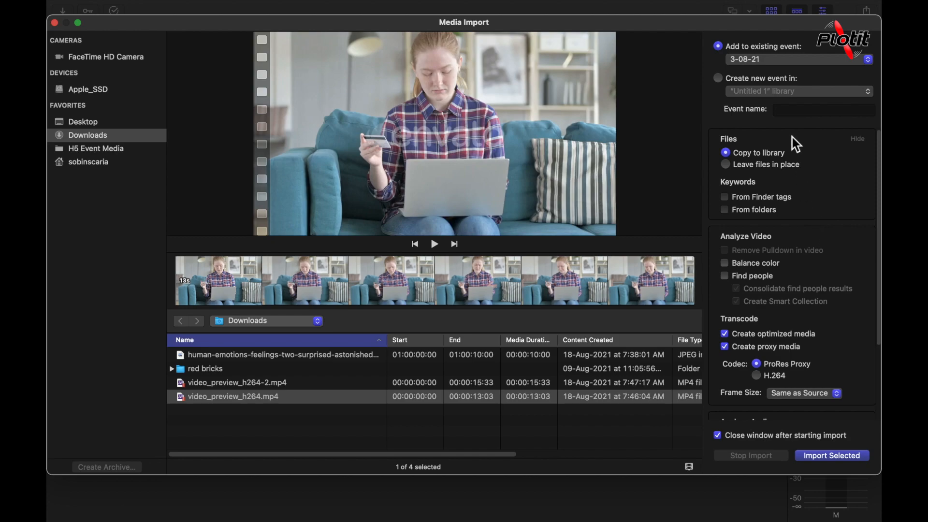
scroll(750, 337, "down", 5)
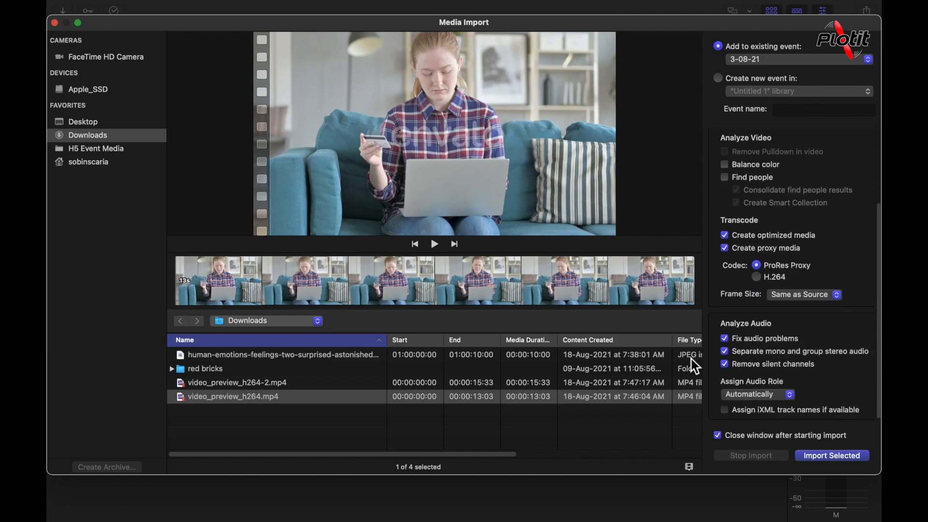
key("Escape")
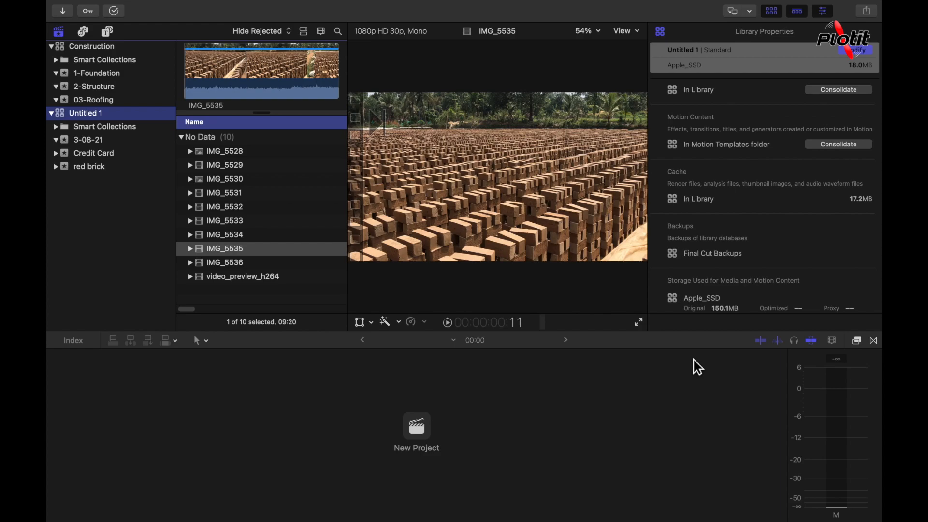
- Select clip IMG_5531 and examine its available media representations in the clip information
left_click(231, 207)
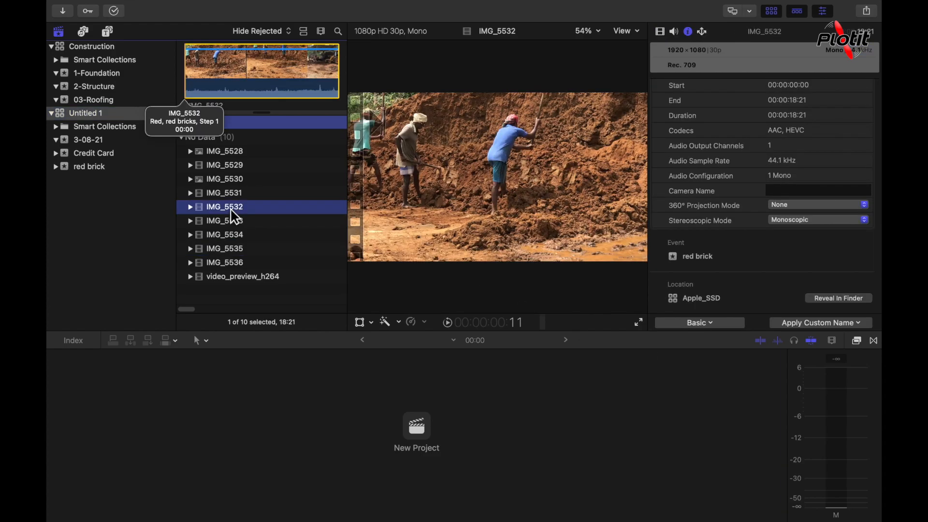
key("Up")
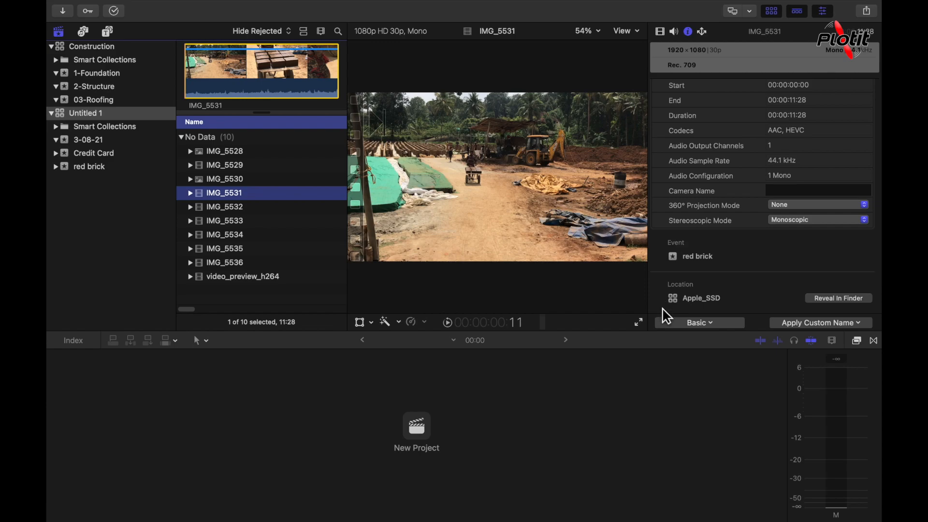
scroll(698, 297, "down", 3)
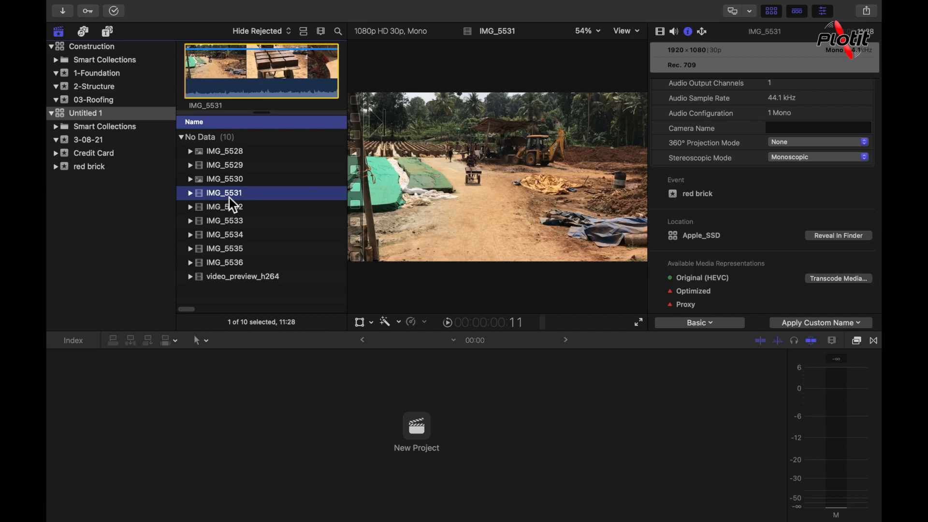
- Transcode clip IMG_5531 to optimized media only, leaving proxy media creation off
right_click(262, 198)
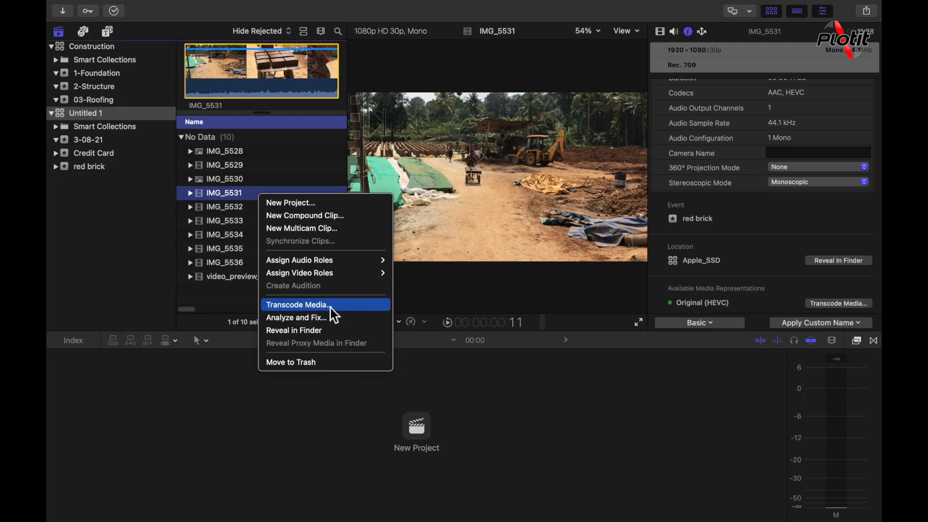
left_click(367, 314)
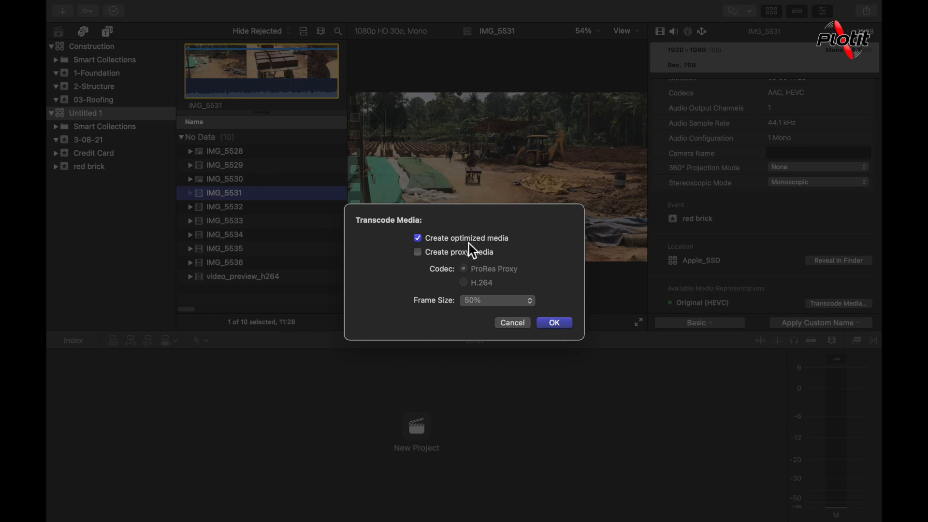
left_click(465, 255)
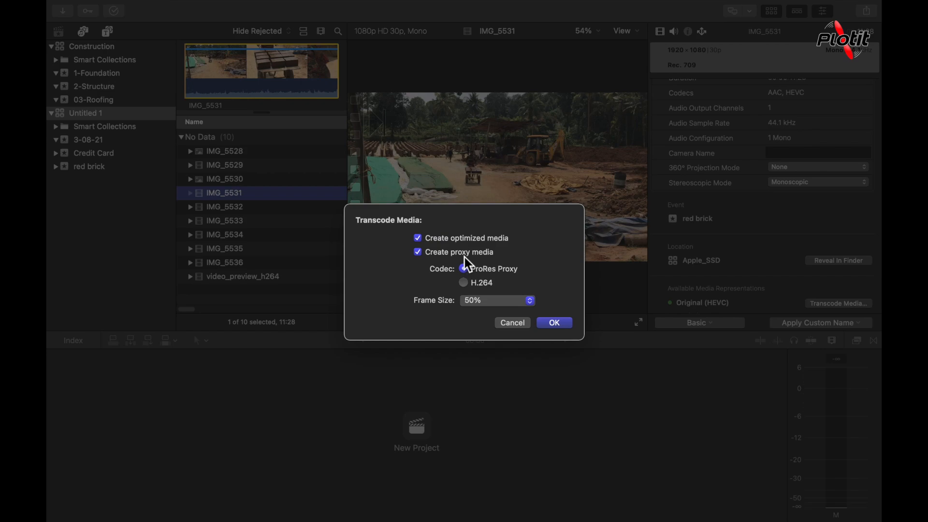
left_click(455, 255)
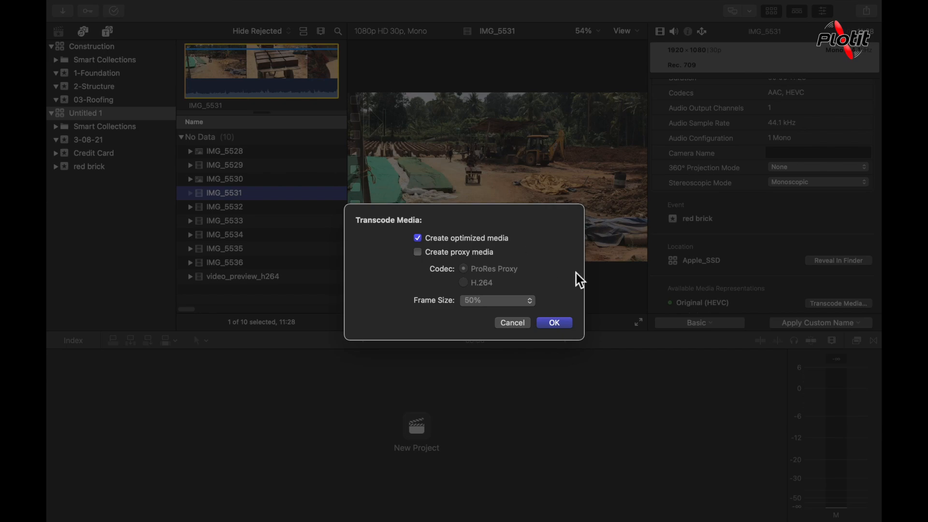
left_click(568, 333)
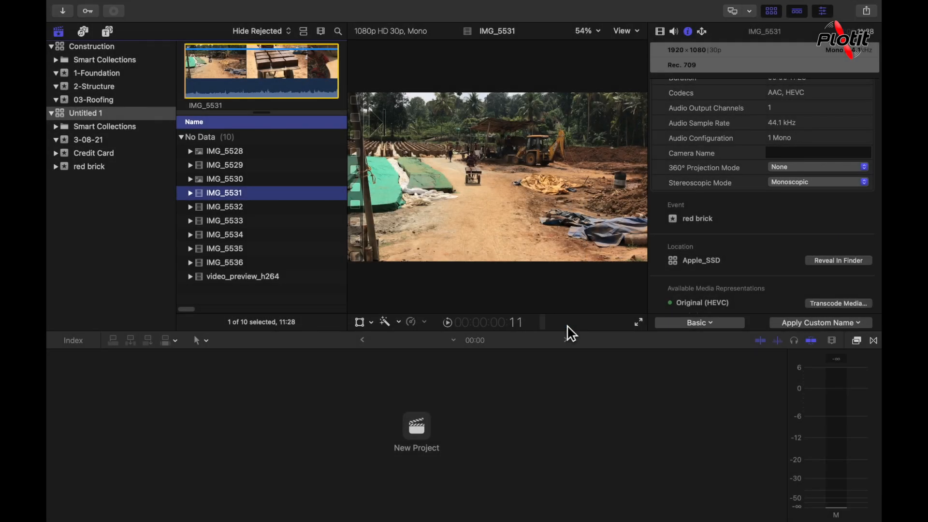
- Check the transcoding progress in the background tasks, and examine the available media representations of IMG_5531
left_click(119, 11)
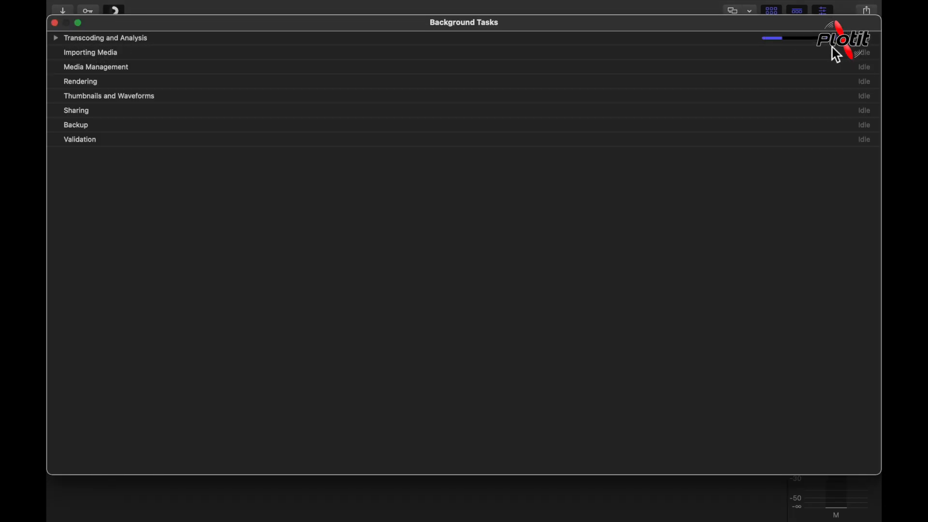
left_click(55, 23)
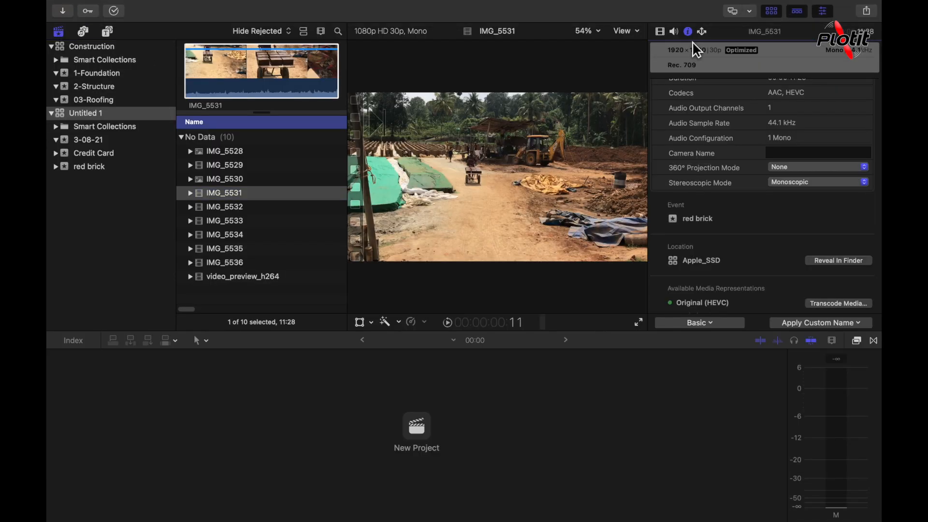
scroll(752, 208, "down", 2)
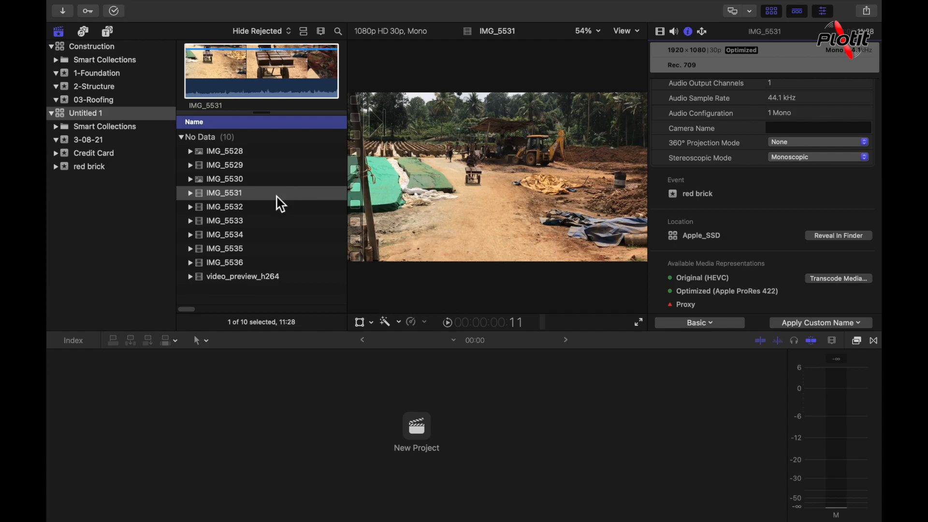
- Delete only the generated optimized media of clip IMG_5531 and check its media representations
left_click(247, 198)
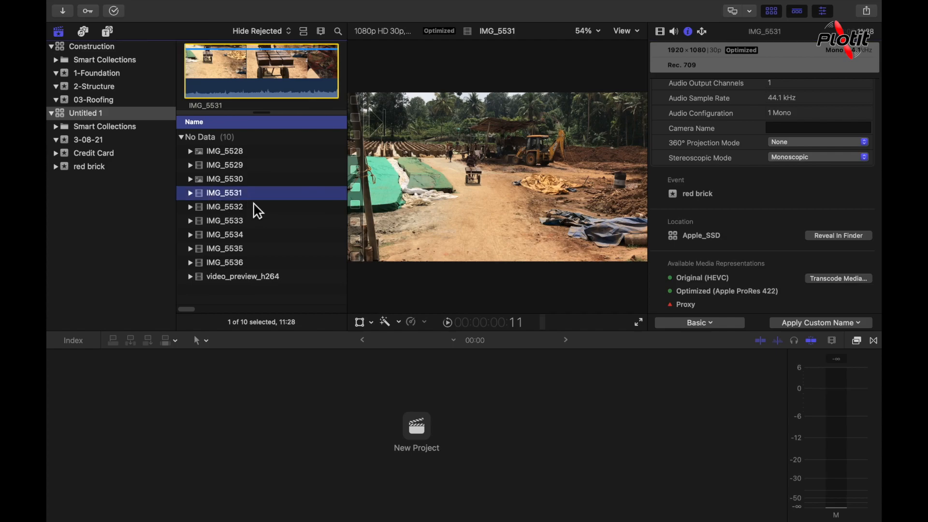
mouse_move(267, 2)
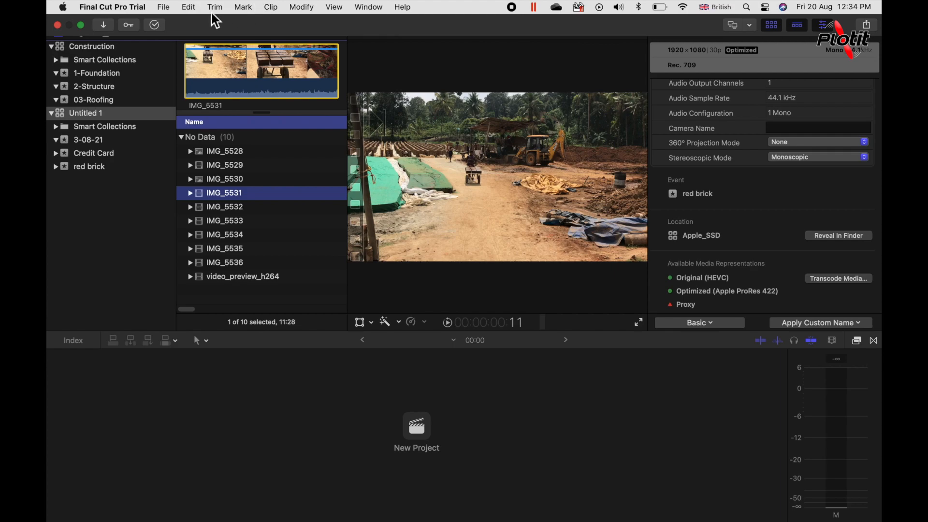
left_click(164, 7)
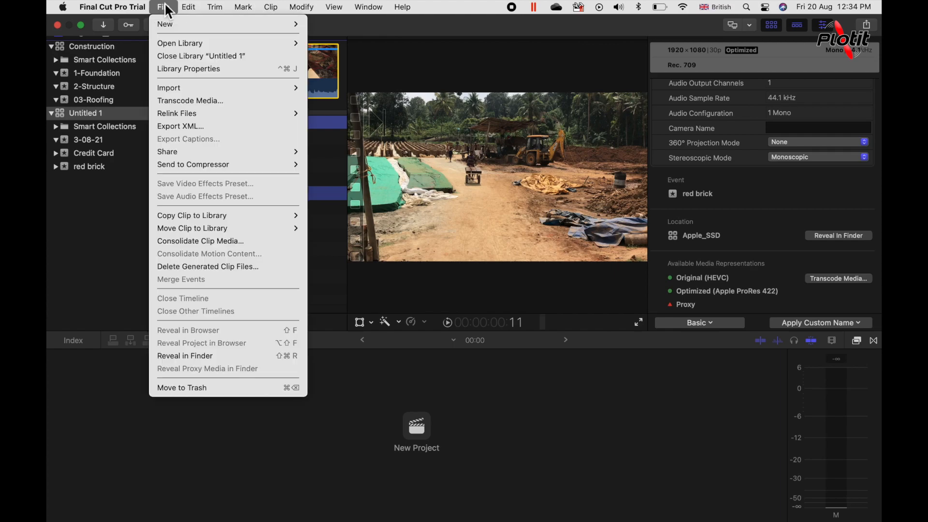
left_click(284, 272)
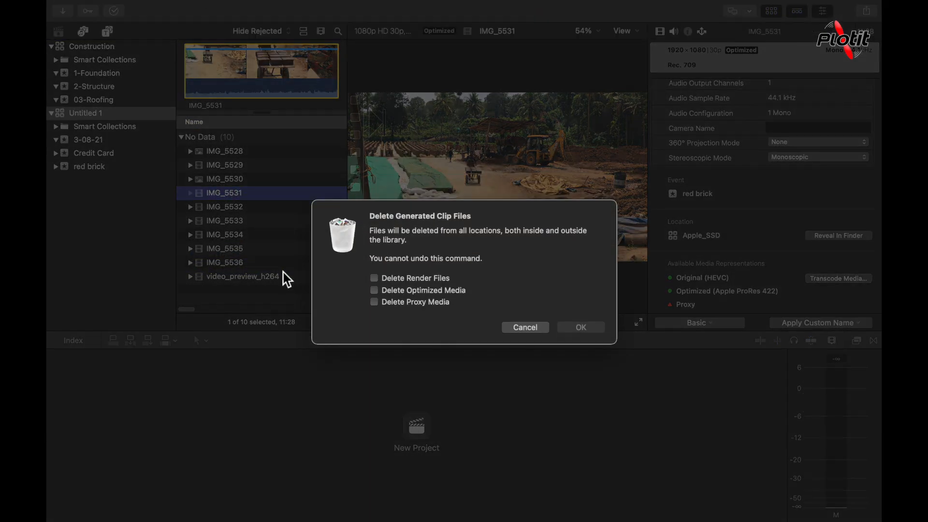
left_click(390, 292)
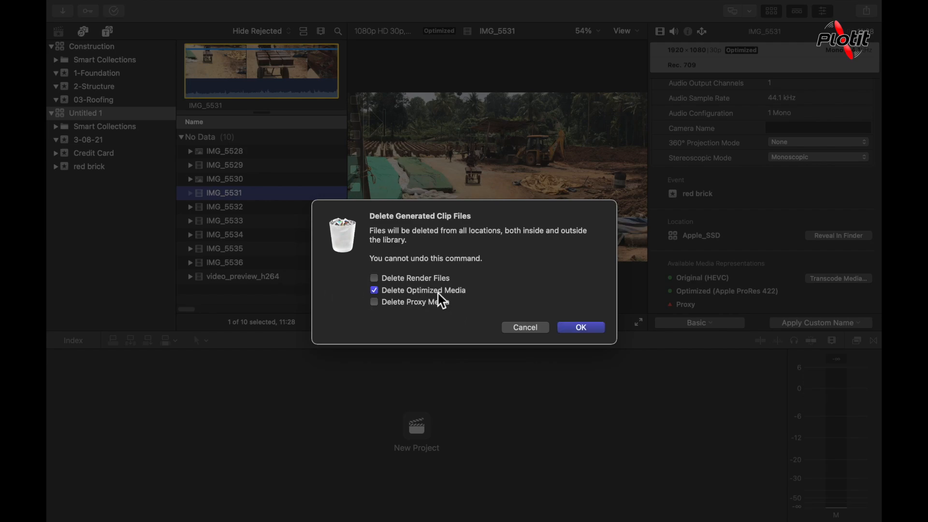
left_click(382, 280)
left_click(383, 303)
left_click(376, 303)
left_click(375, 279)
left_click(582, 328)
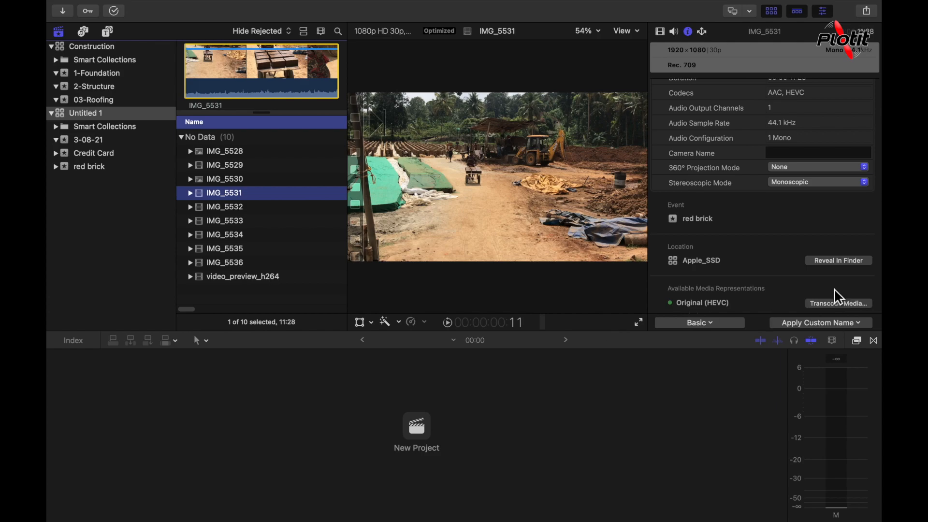
scroll(760, 285, "down", 2)
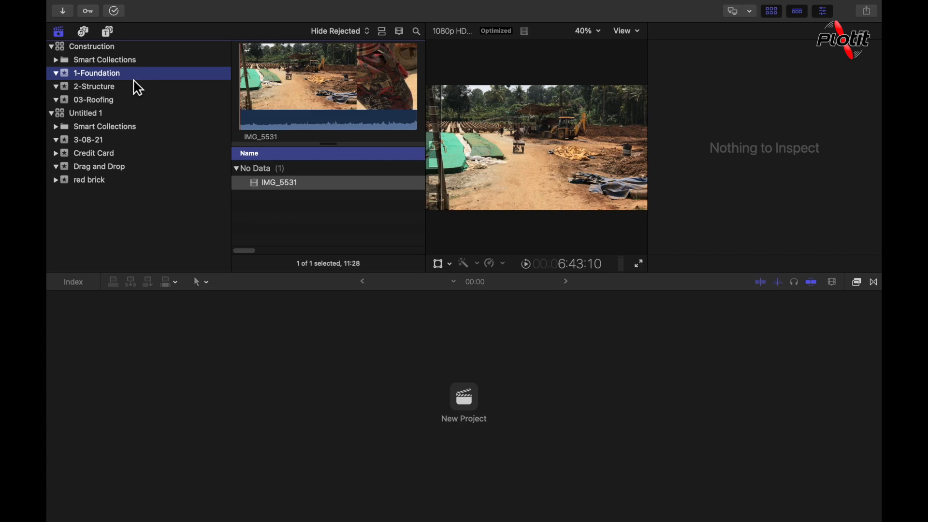
- Create a new event named Drag and Drop 1 in the Untitled 1 library
left_click(104, 116)
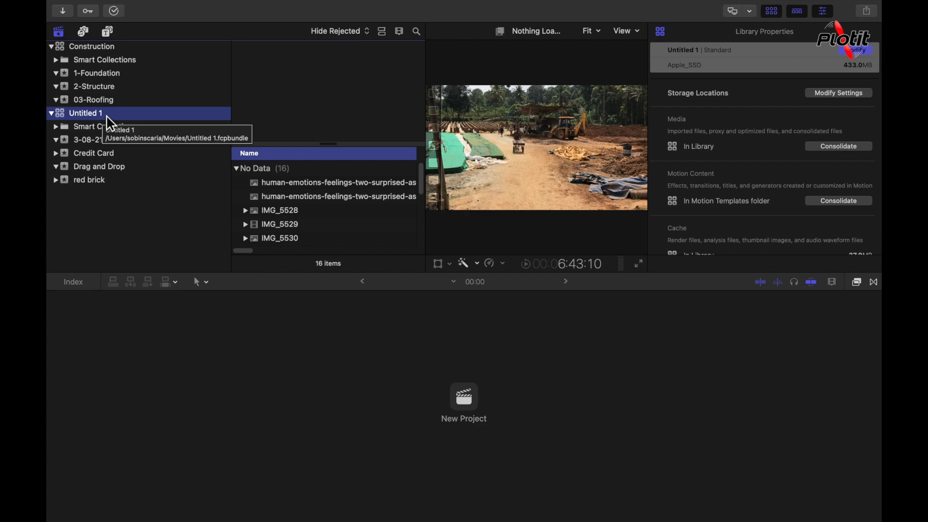
key("alt+n")
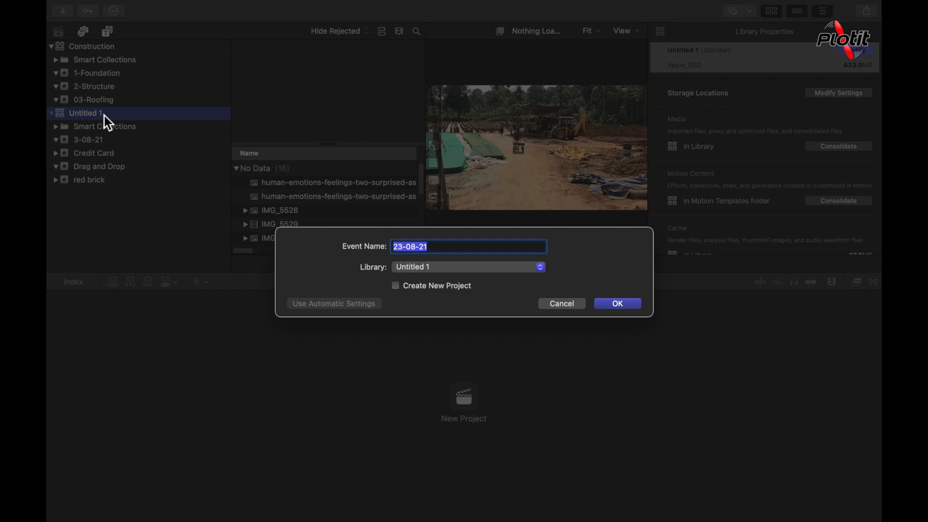
key("BackSpace")
type("Drag")
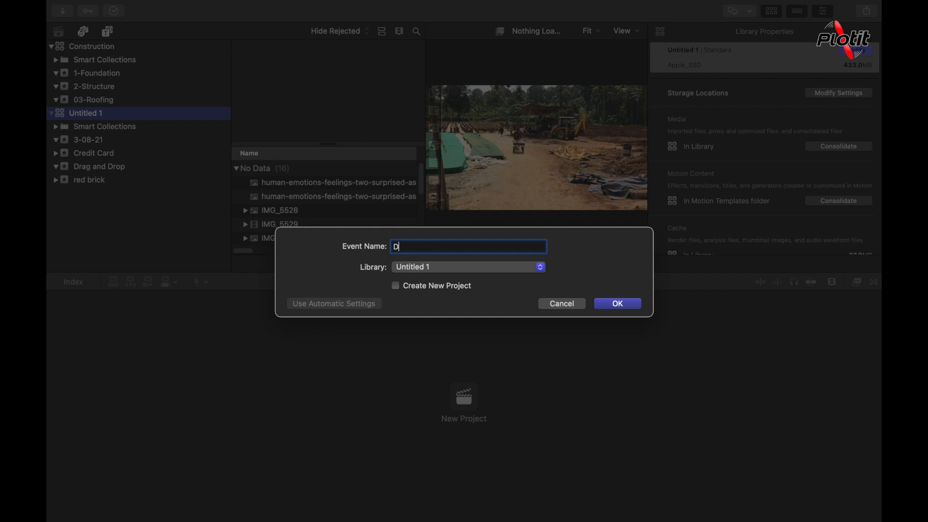
key("BackSpace")
key("BackSpace")
type("ag and Drop")
left_click(431, 274)
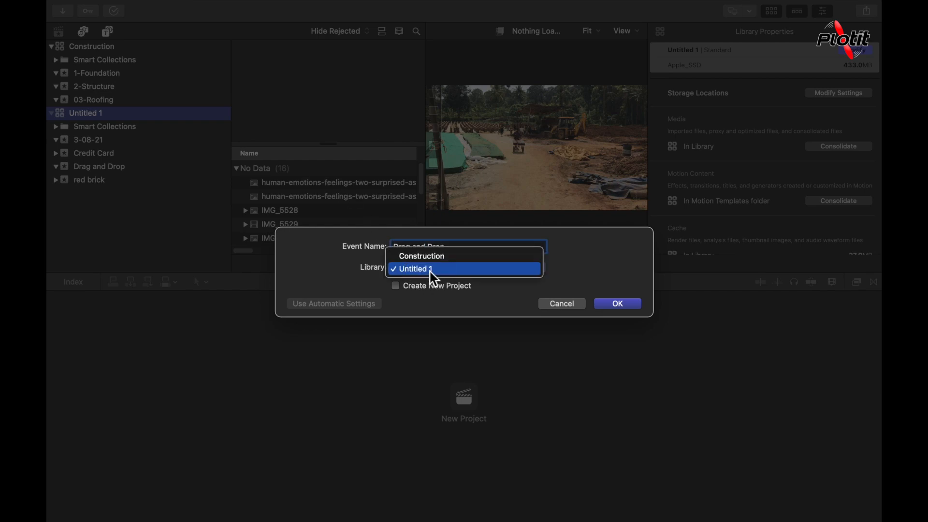
left_click(432, 271)
type("1")
left_click(618, 305)
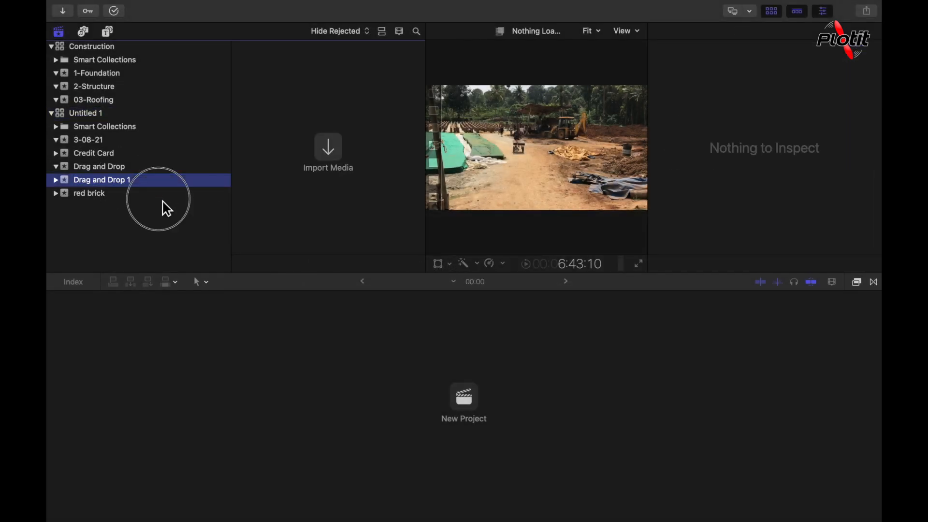
- Bring the two video_preview MP4 files and the human-emotions JPEG from the Finder's Downloads folder into the Drag and Drop 1 event
left_click(161, 196)
left_click(141, 182)
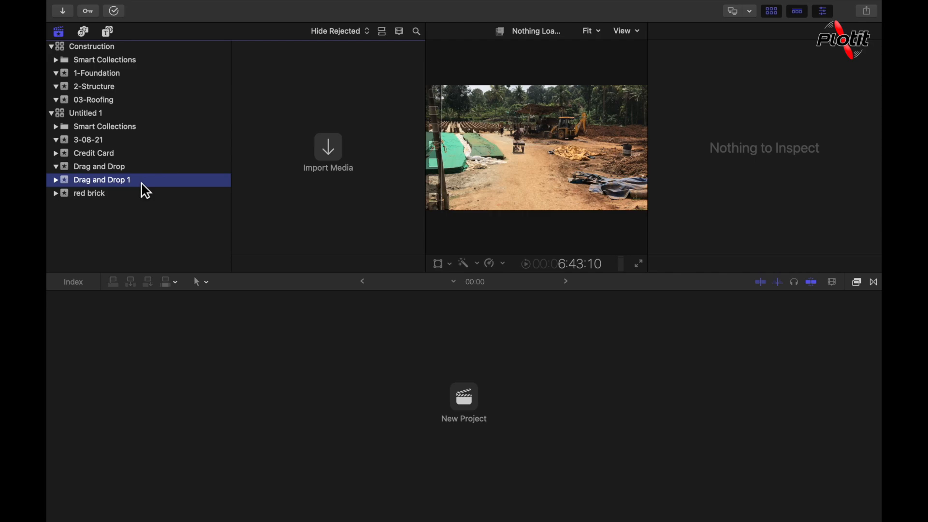
key("ctrl+super+f")
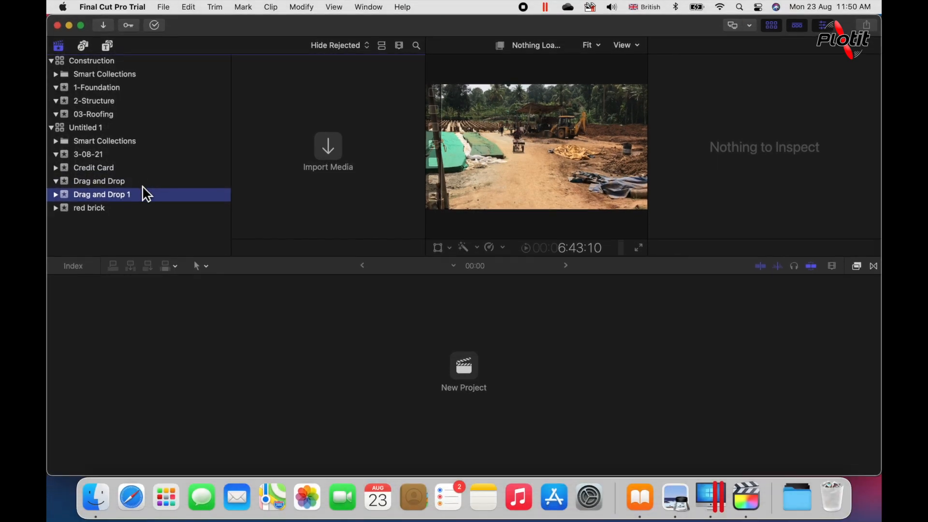
left_click(100, 489)
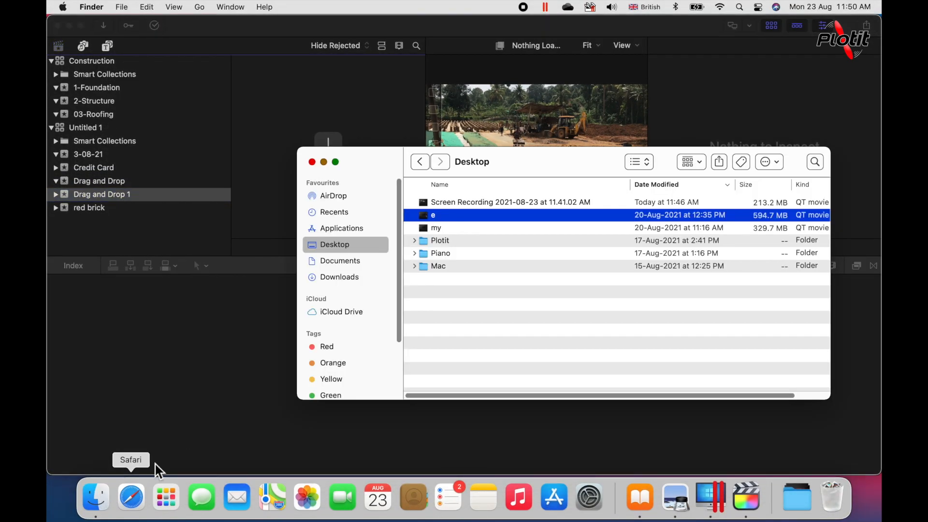
left_click(355, 277)
left_click_drag(490, 290, 444, 241)
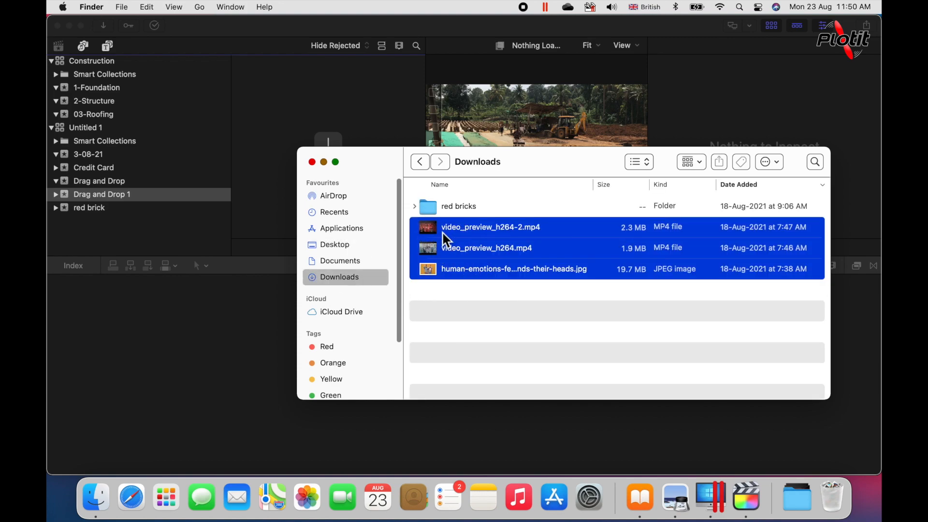
left_click_drag(501, 253, 206, 195)
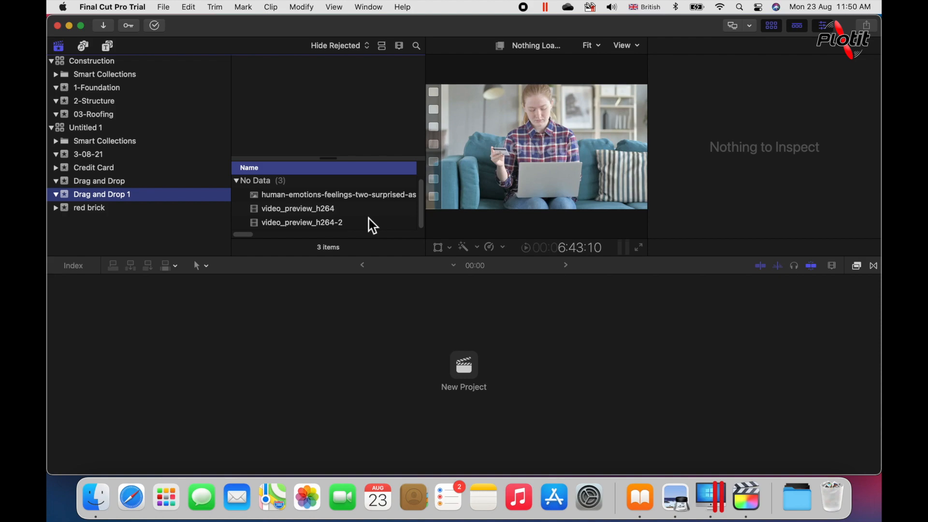
- Examine the file, transcoding and audio analysis options in the Media Import window, and close it without importing
key("super+i")
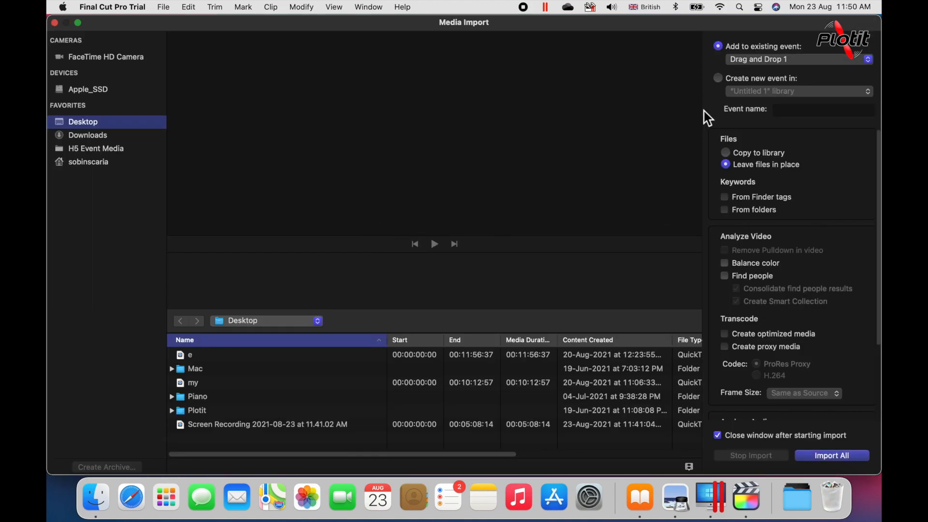
scroll(735, 339, "down", 5)
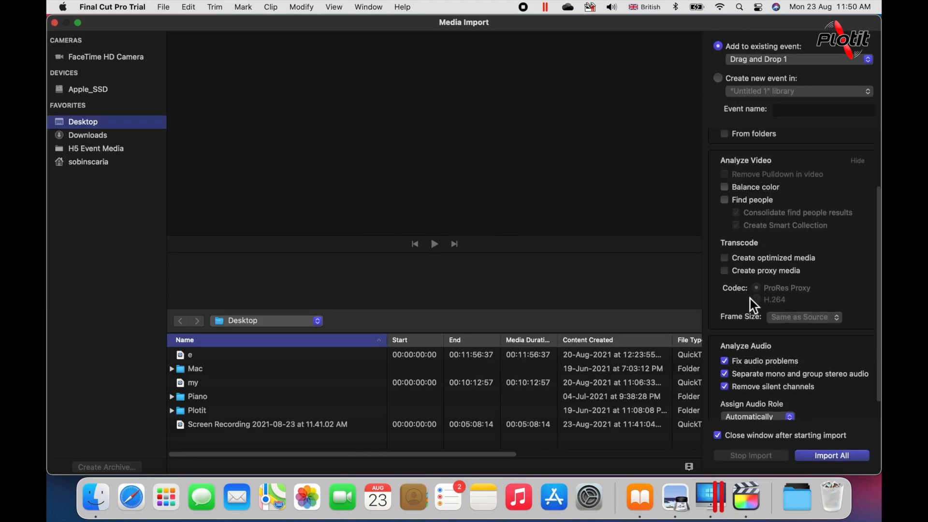
key("super+w")
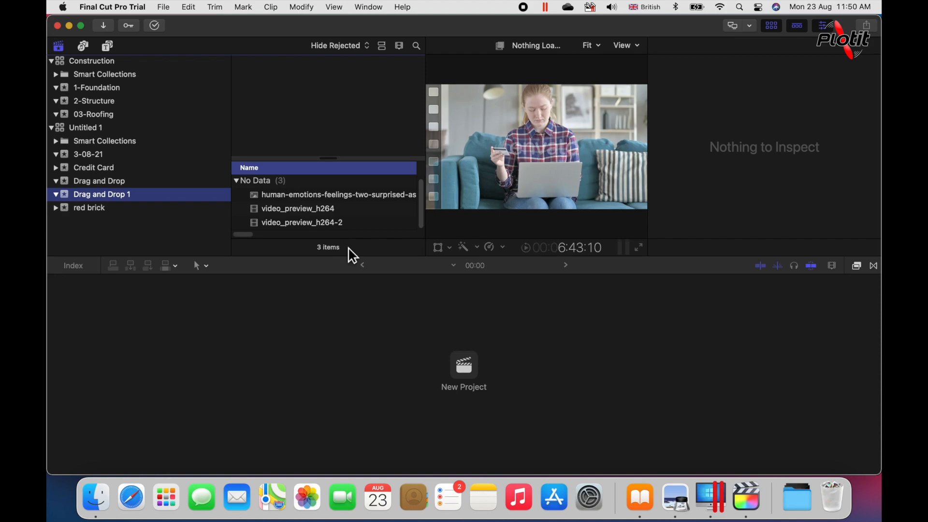
- Enable creation of optimized media in the application's import preferences and close the preferences
left_click(112, 7)
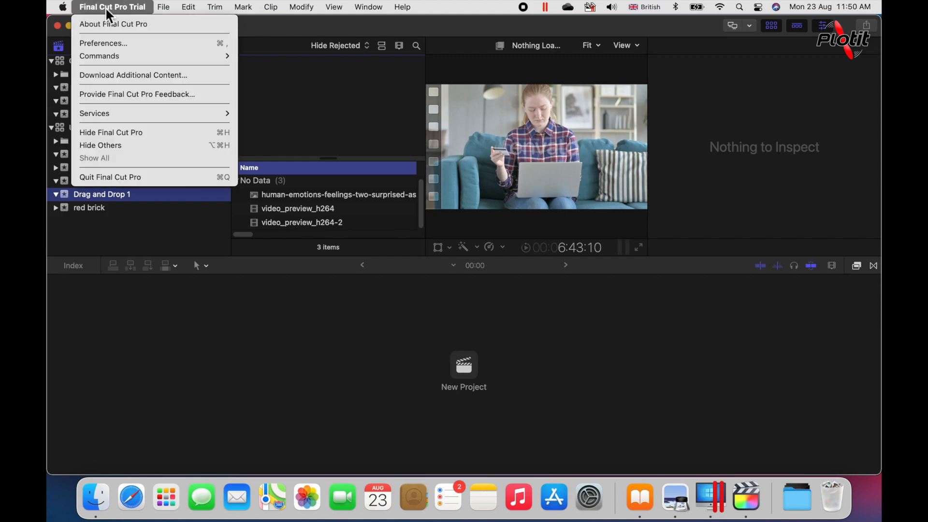
left_click(140, 45)
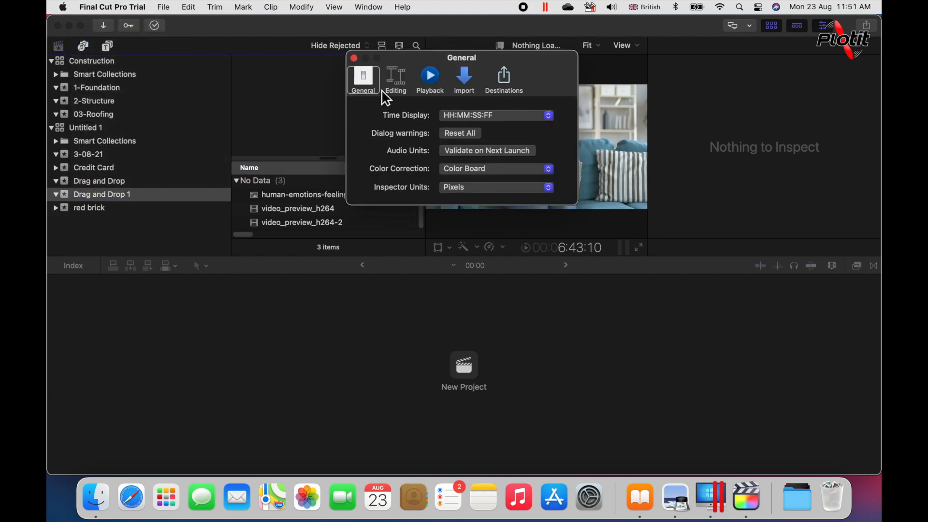
left_click(394, 87)
left_click(368, 86)
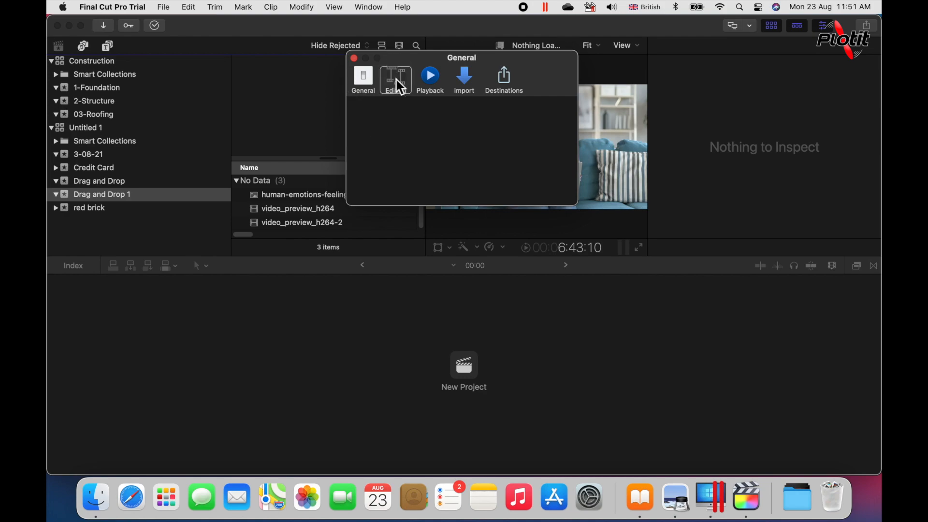
left_click(396, 79)
left_click(431, 87)
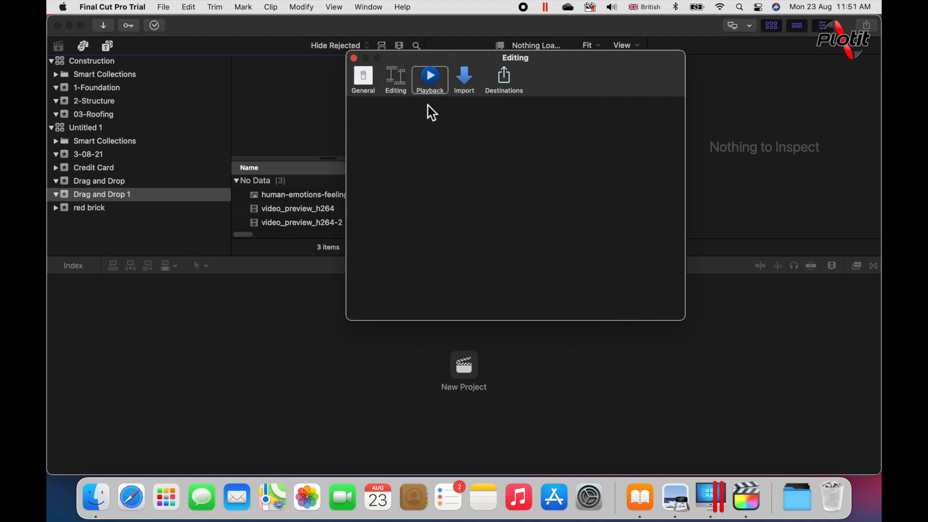
left_click(468, 82)
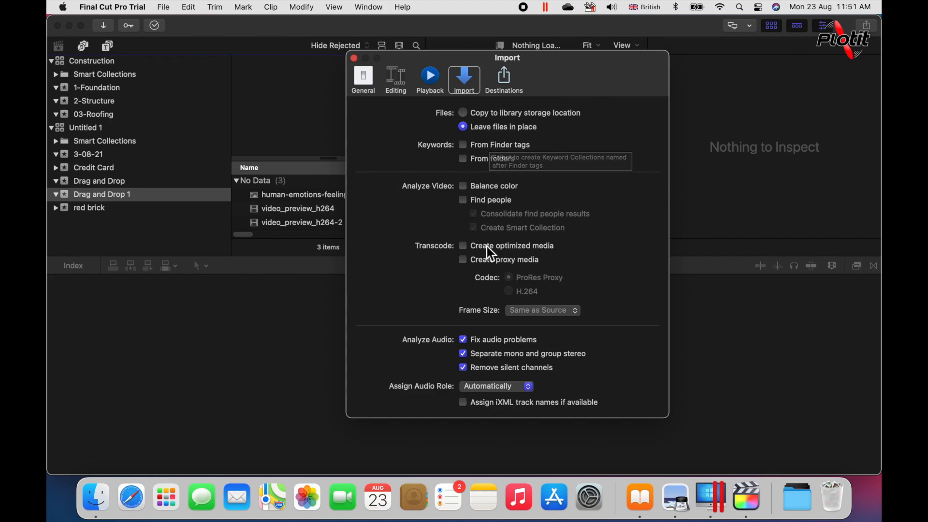
left_click(524, 246)
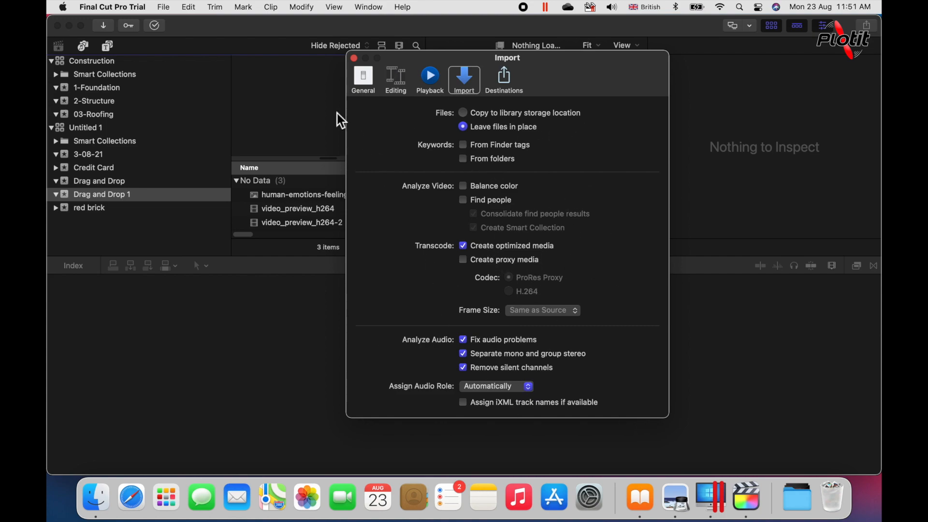
left_click(354, 58)
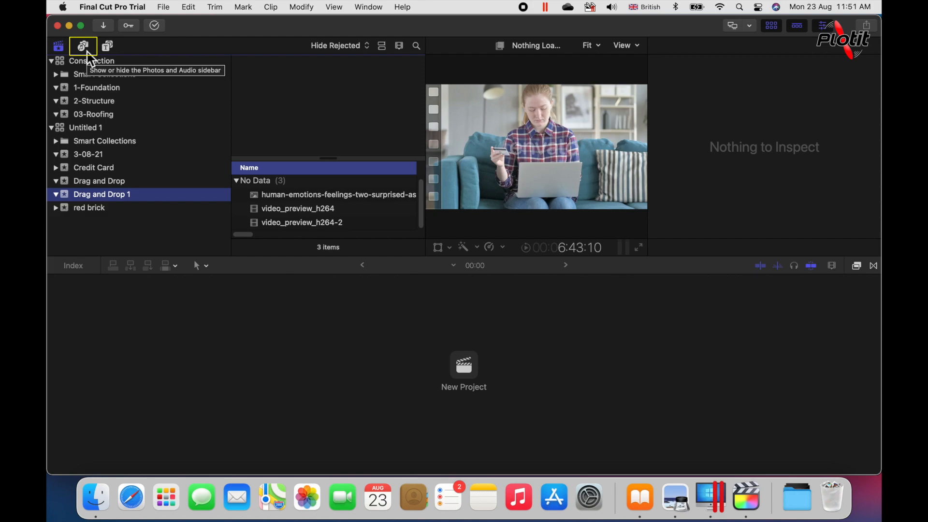
- Browse the available photos and music in the media sidebar, and return to the libraries list
left_click(83, 48)
left_click(82, 61)
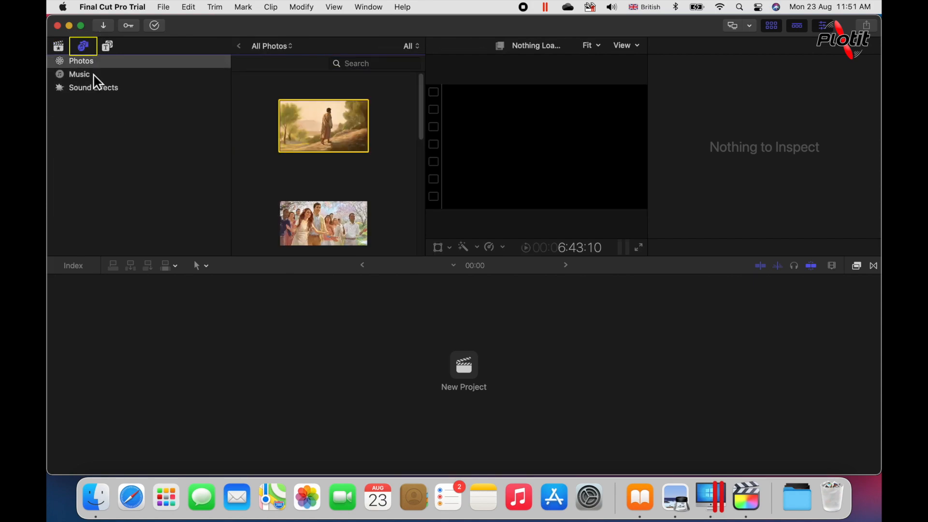
left_click(92, 75)
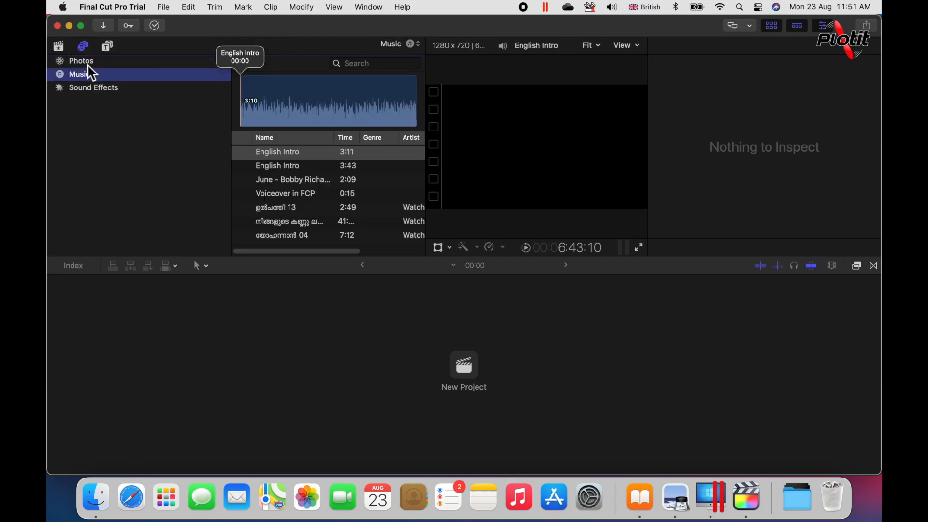
left_click(89, 66)
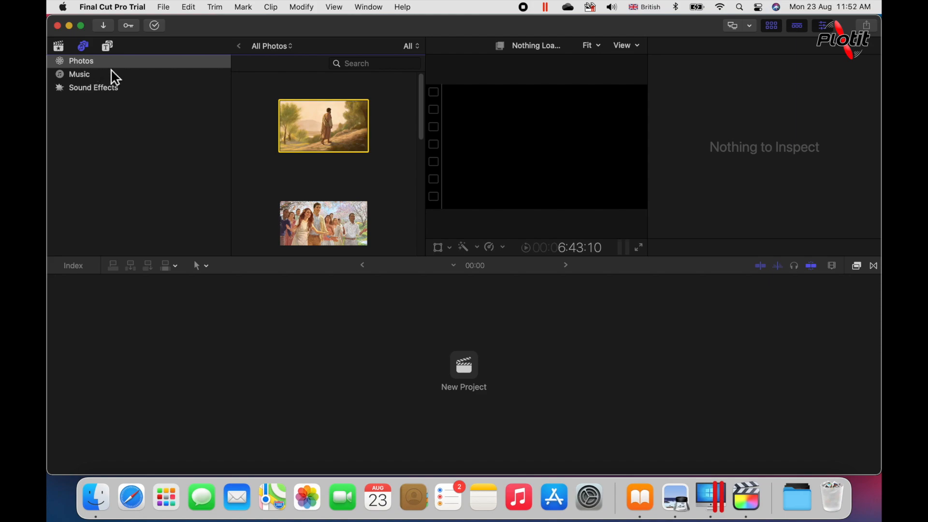
scroll(401, 177, "down", 2)
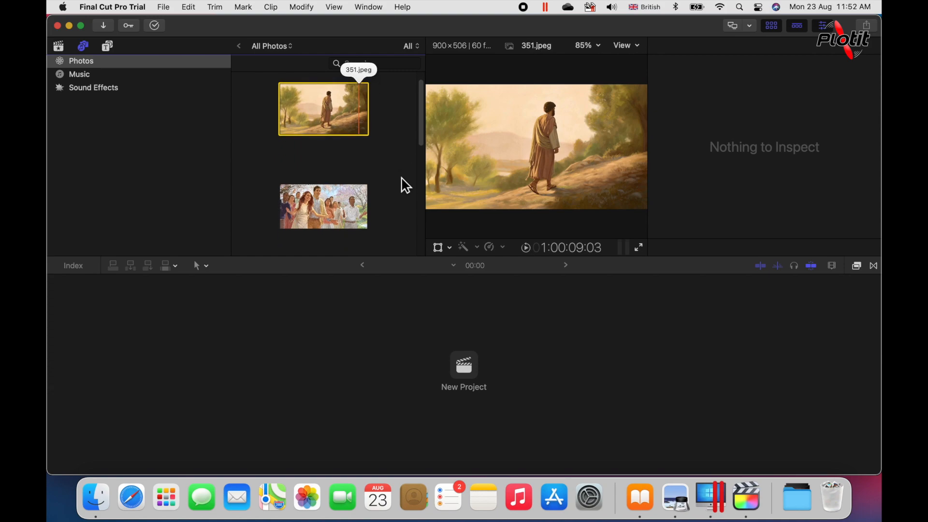
left_click(83, 77)
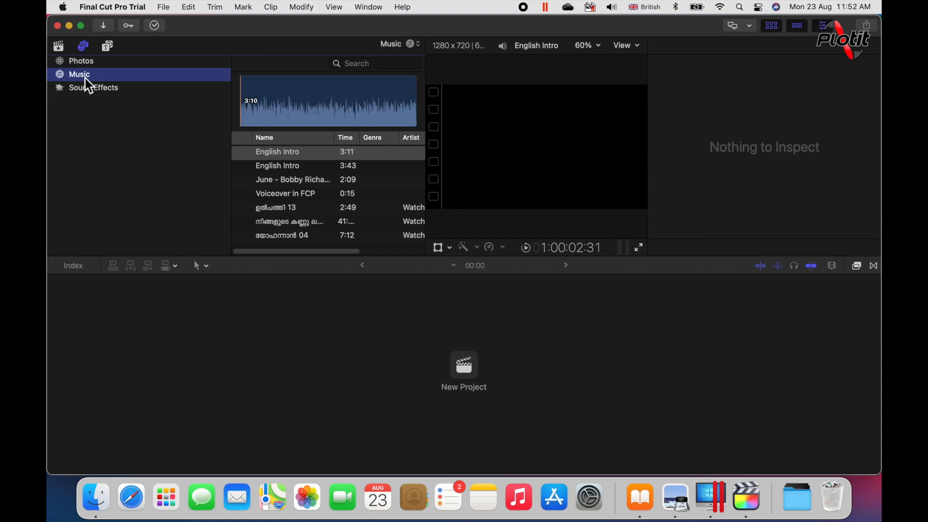
left_click(81, 63)
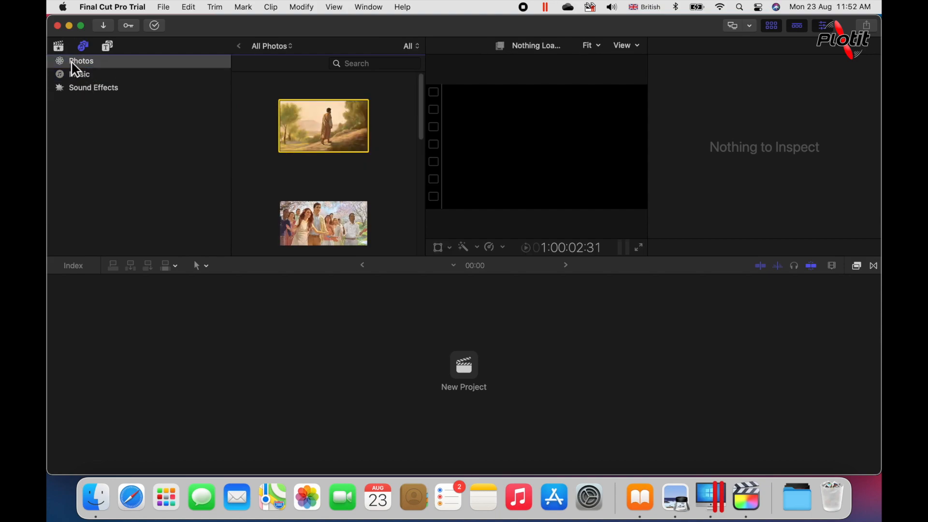
left_click(59, 46)
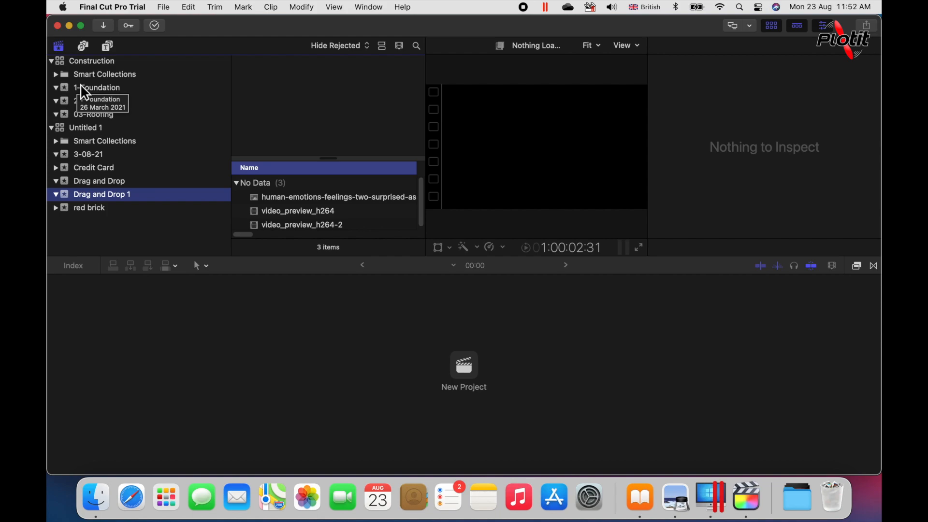